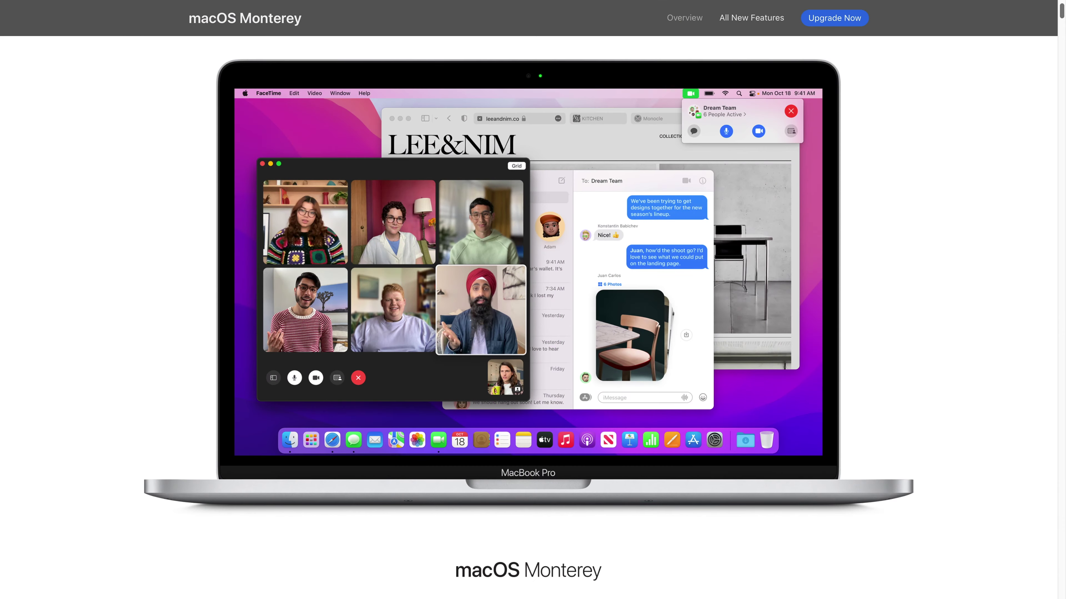
Step: Scroll the Monterey page past SharePlay and Spatial audio to the Grid view and Portrait mode cards
scroll(533, 320, "down", 15)
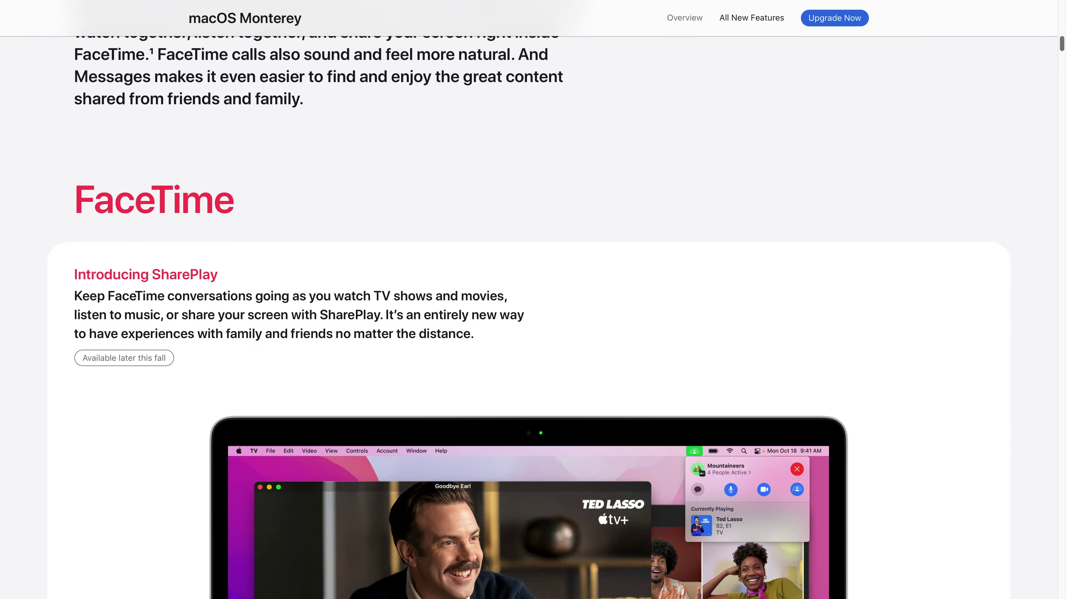
scroll(533, 320, "down", 20)
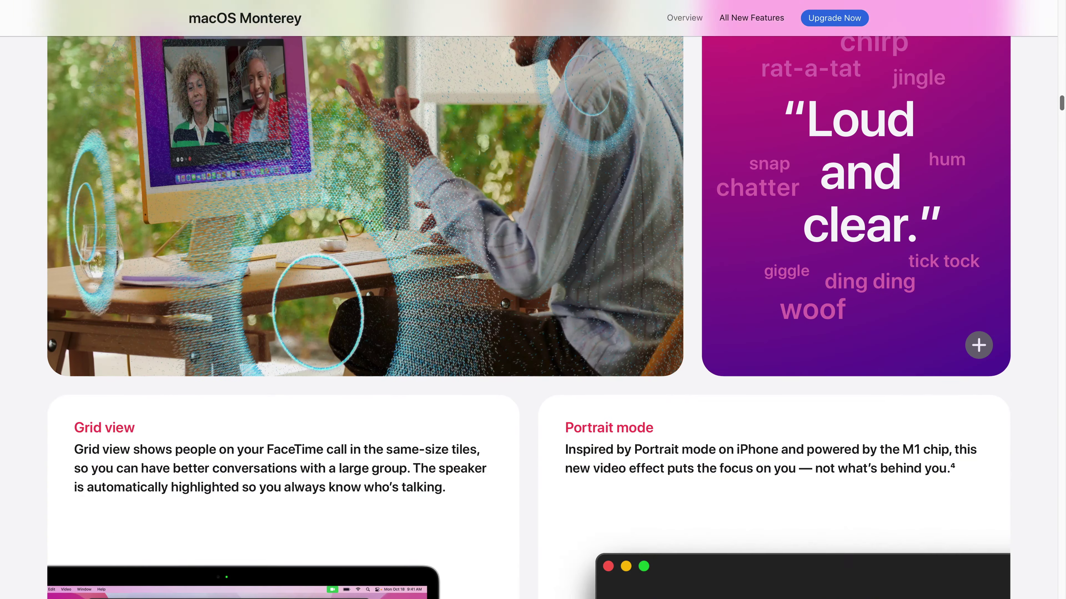
scroll(533, 319, "down", 12)
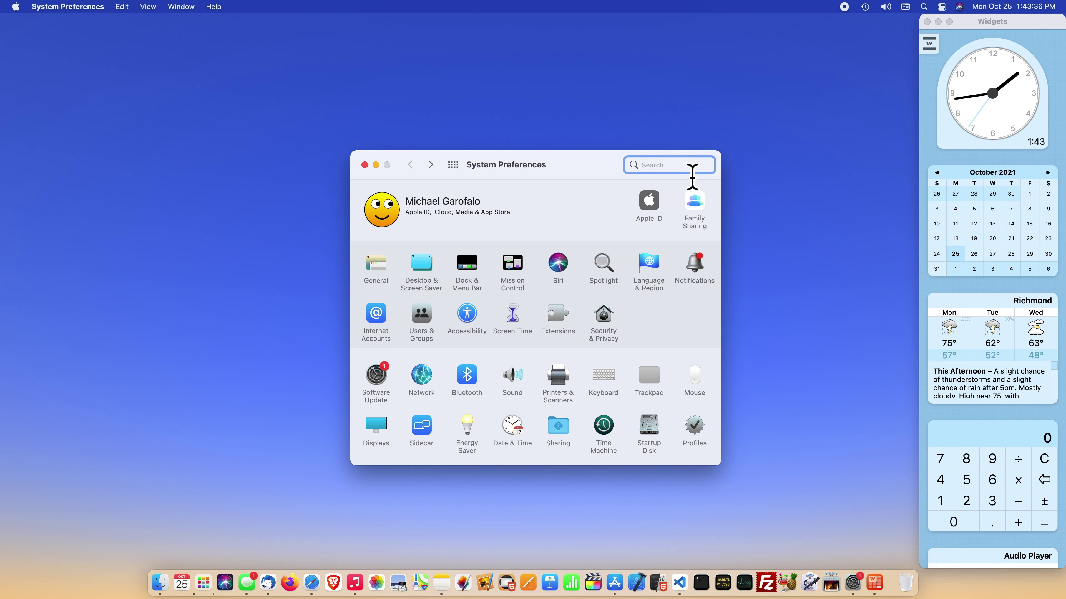
Step: Search 'upd' to open Software Update, then advance the Monterey installer to its license agreement
type("update")
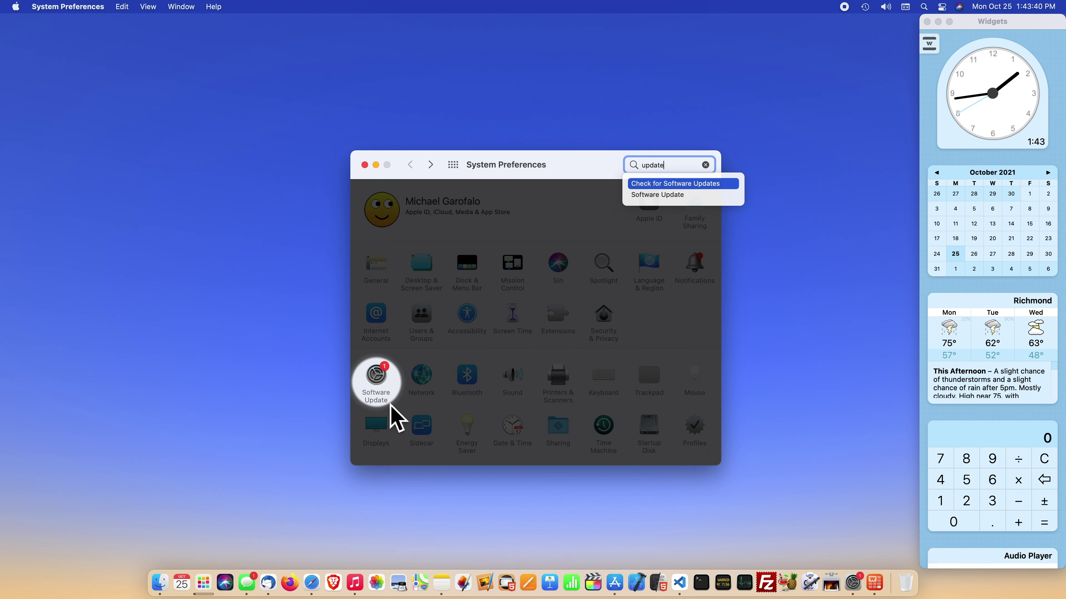
left_click(670, 195)
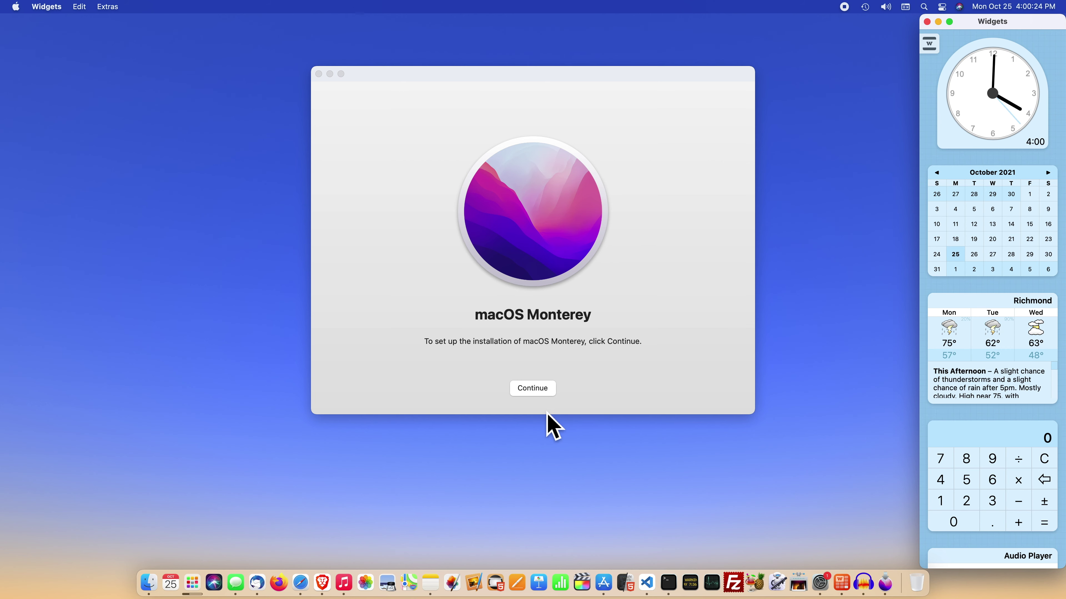
left_click(551, 395)
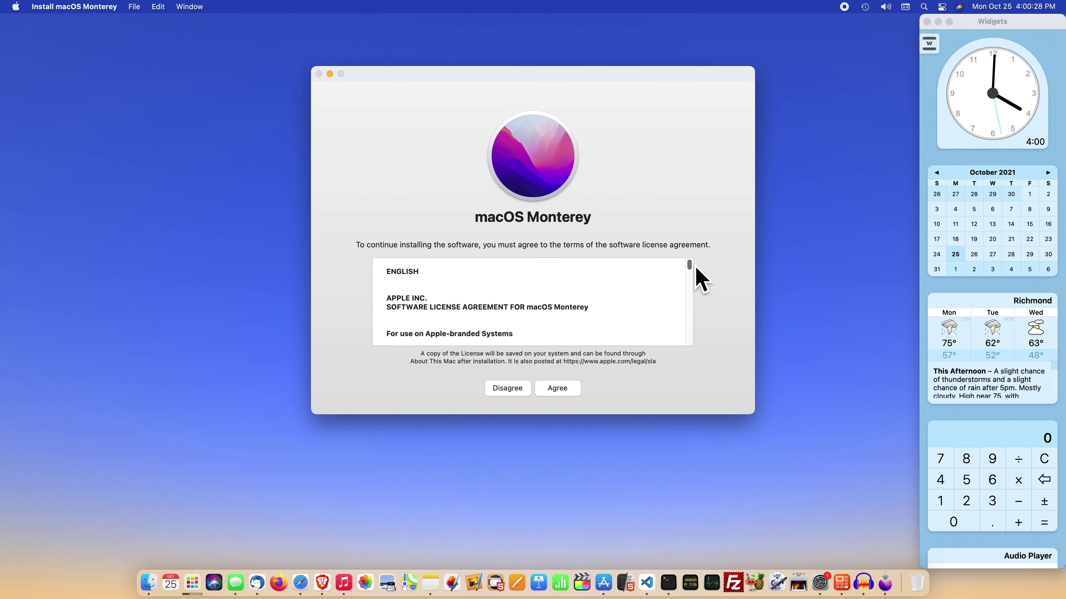
scroll(695, 273, "down", 10)
scroll(696, 269, "down", 5)
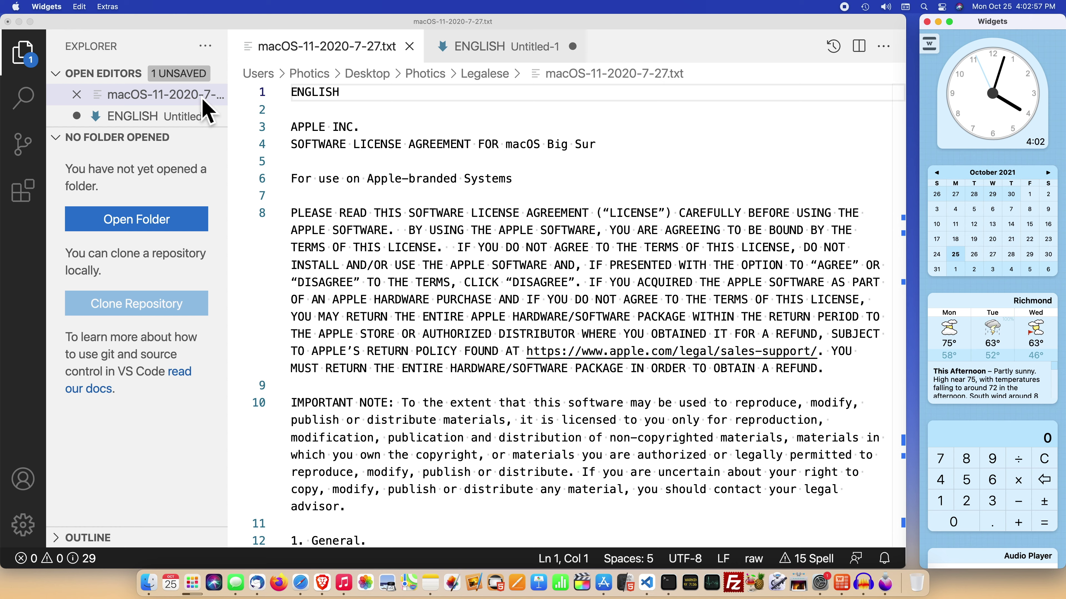
Step: Select the macOS-11 Big Sur license file for comparison
left_click(202, 99)
right_click(202, 100)
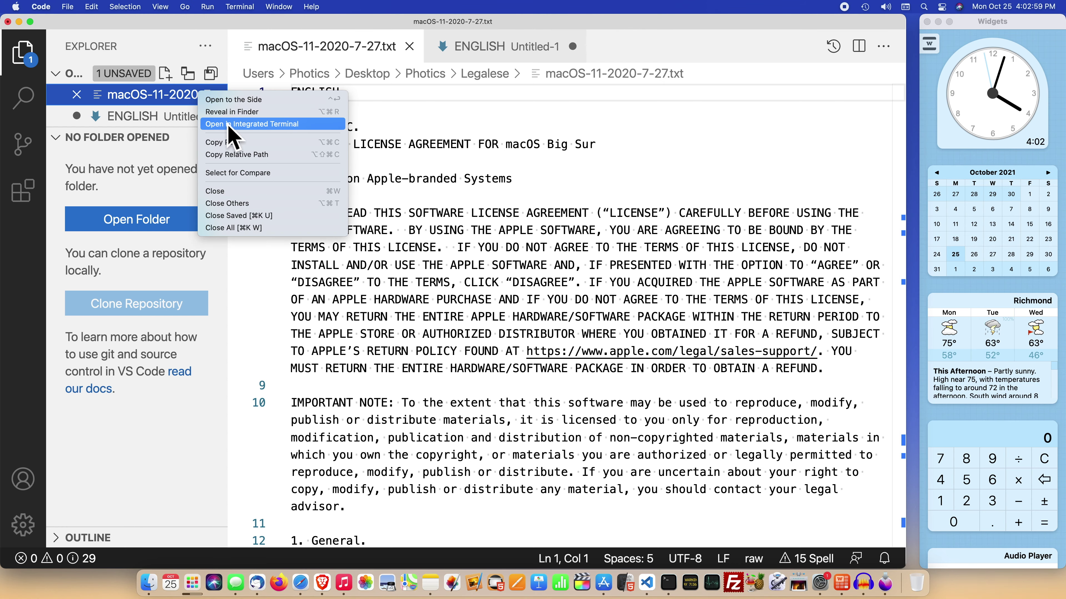
left_click(257, 175)
Step: Compare the pasted Monterey license (Untitled-1) against Big Sur and scroll through the diff
left_click(189, 119)
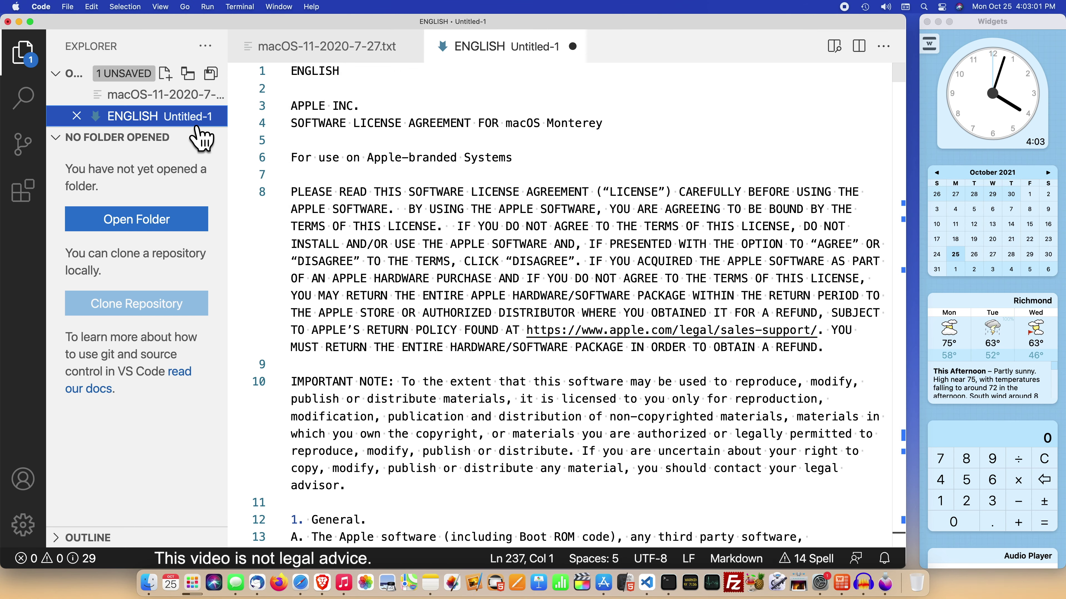
right_click(189, 122)
left_click(229, 158)
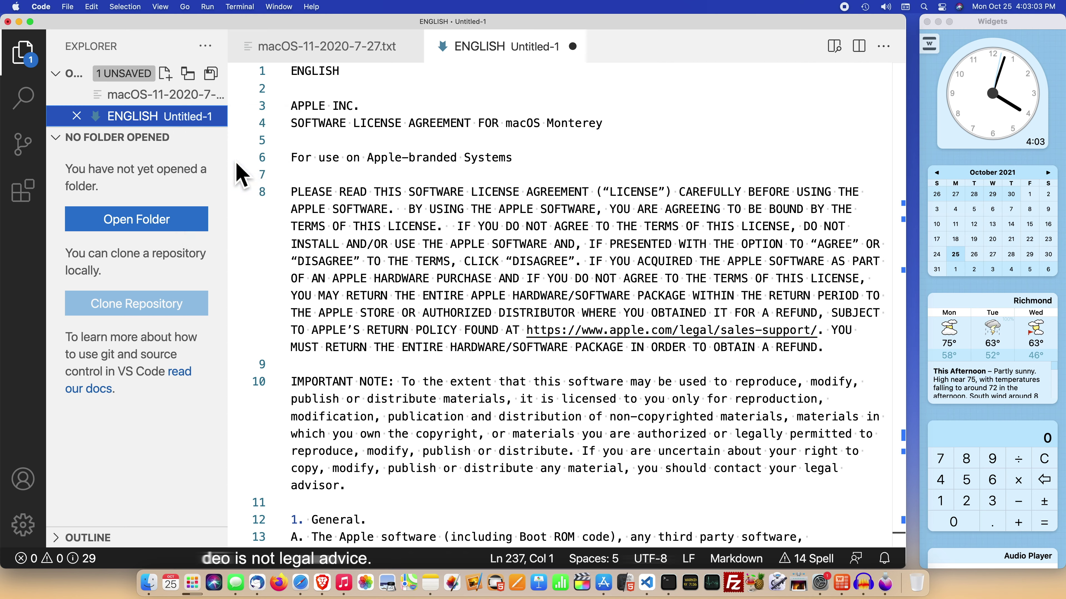
left_click(24, 56)
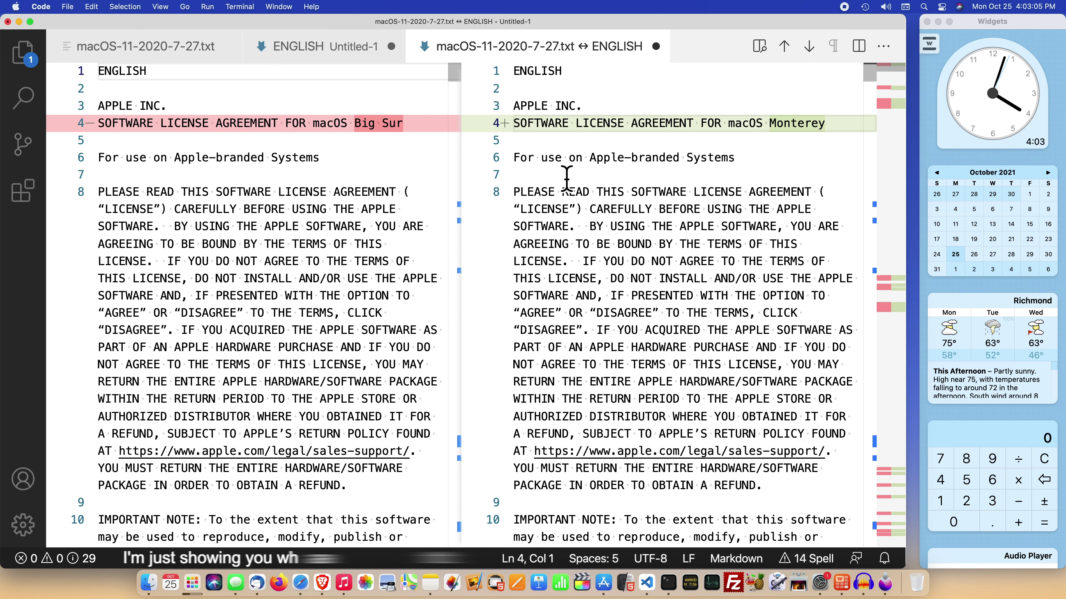
scroll(892, 94, "down", 13)
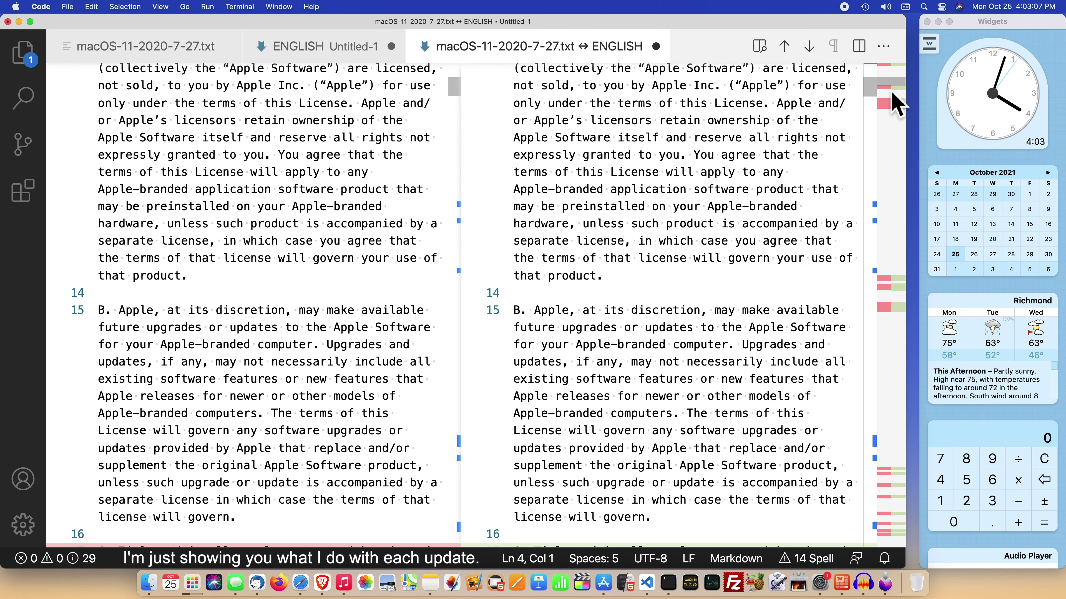
scroll(875, 100, "down", 5)
scroll(878, 109, "down", 3)
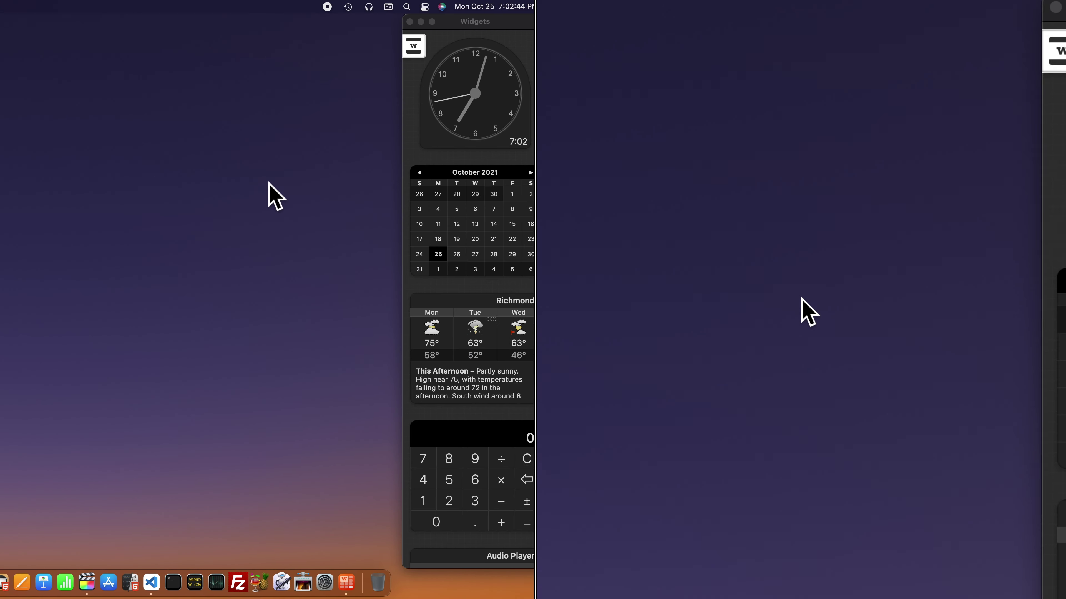
Step: Switch on Do Not Disturb for 1 hour from Control Center's Focus menu, then open Focus Preferences
left_click(413, 7)
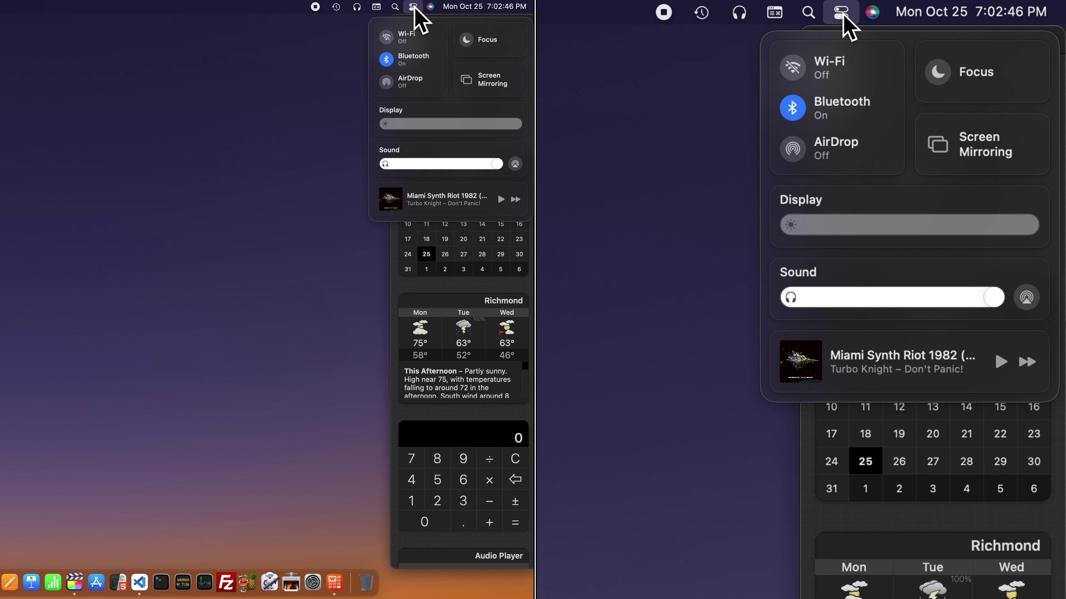
left_click(504, 41)
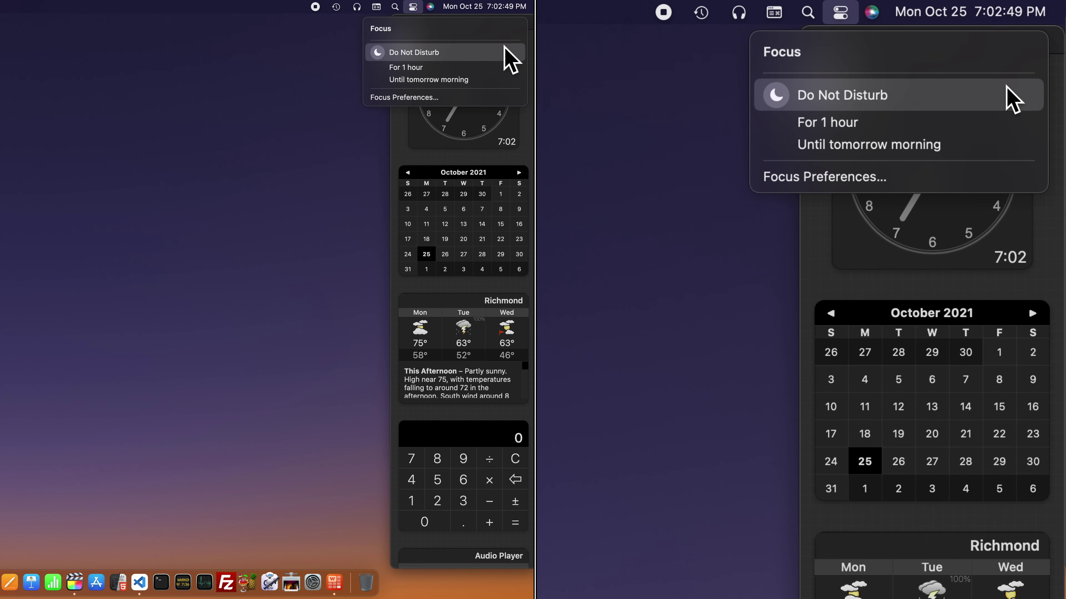
left_click(498, 68)
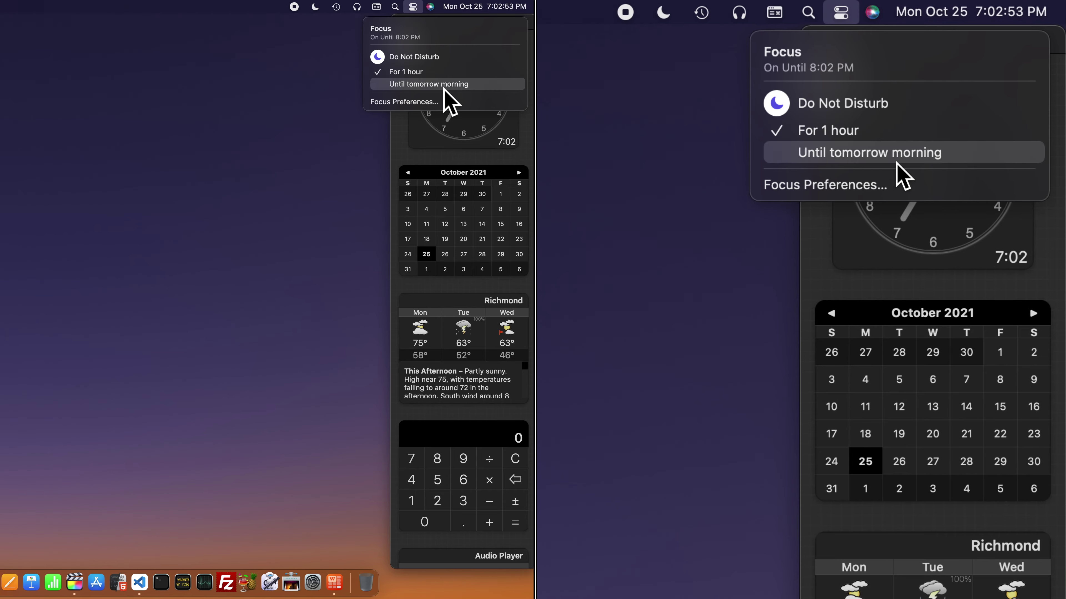
left_click(422, 102)
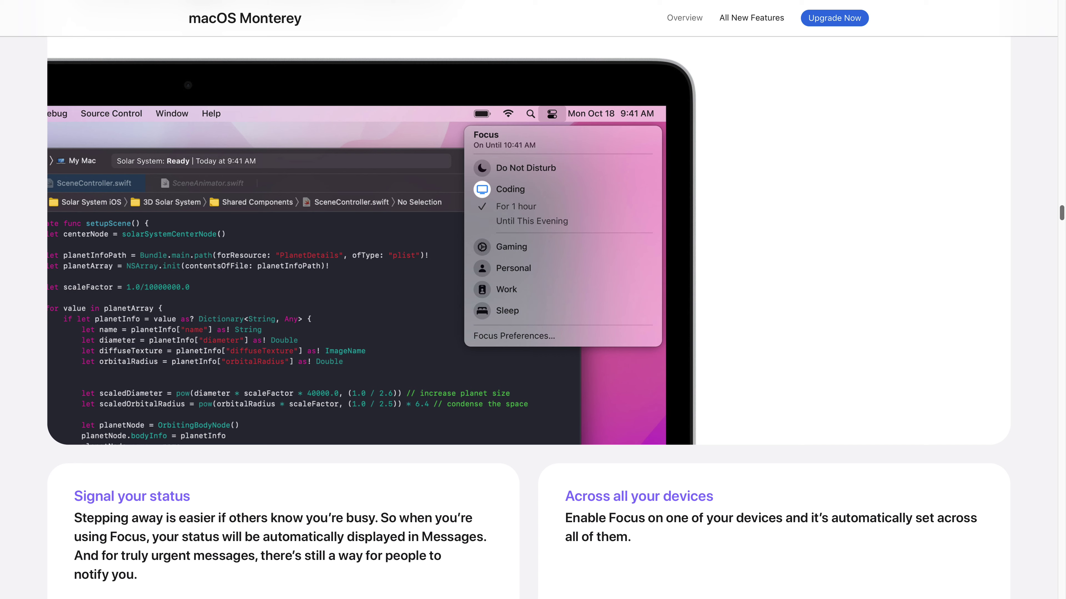
Step: Scroll past Signal your status and briefly highlight the first line of No setup required
scroll(532, 300, "down", 10)
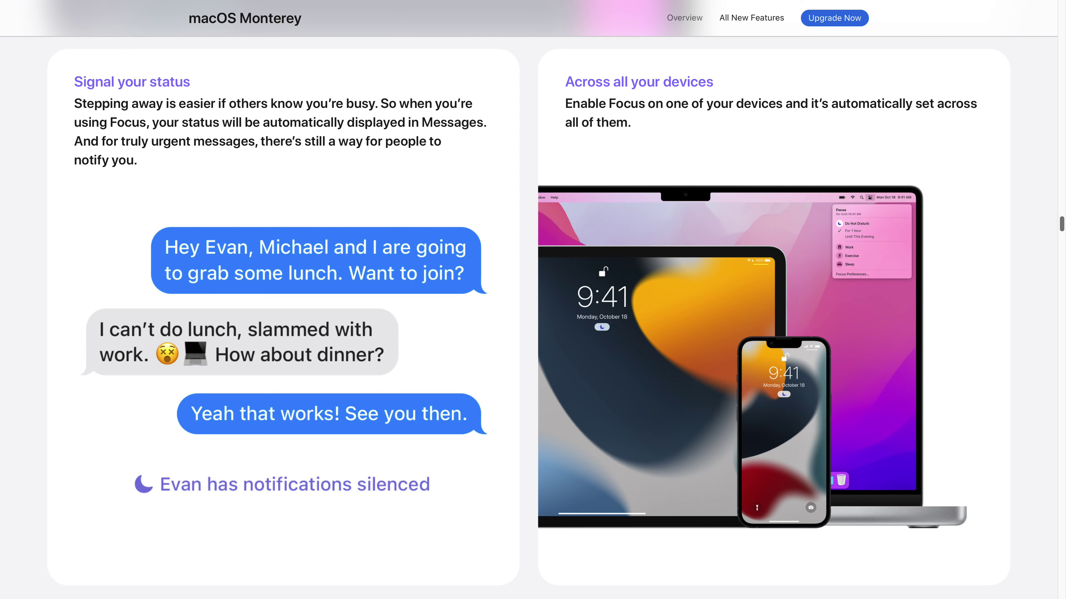
scroll(171, 186, "down", 10)
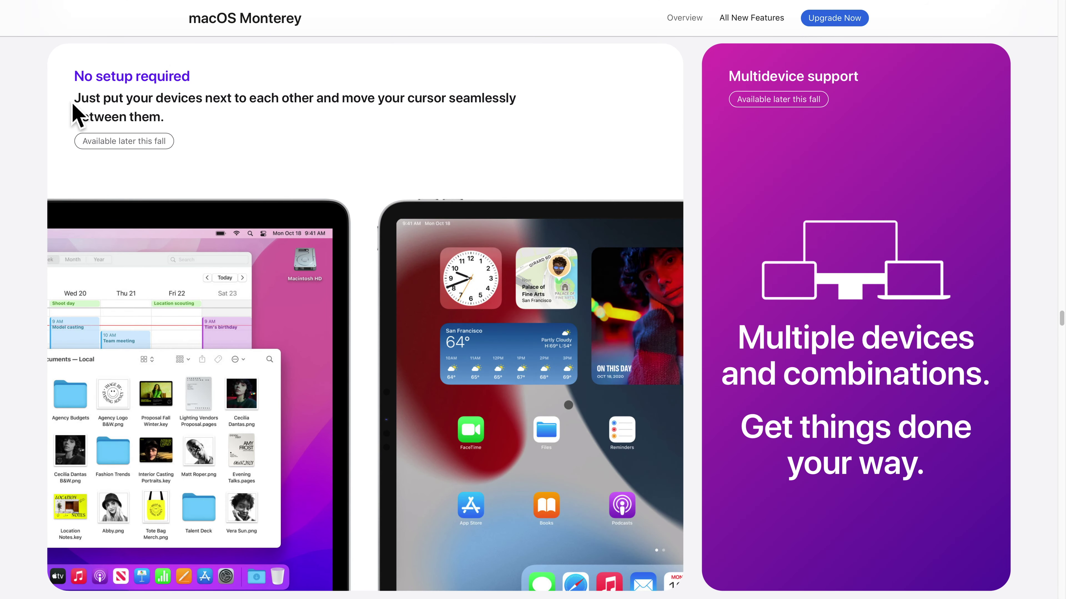
left_click_drag(87, 106, 509, 104)
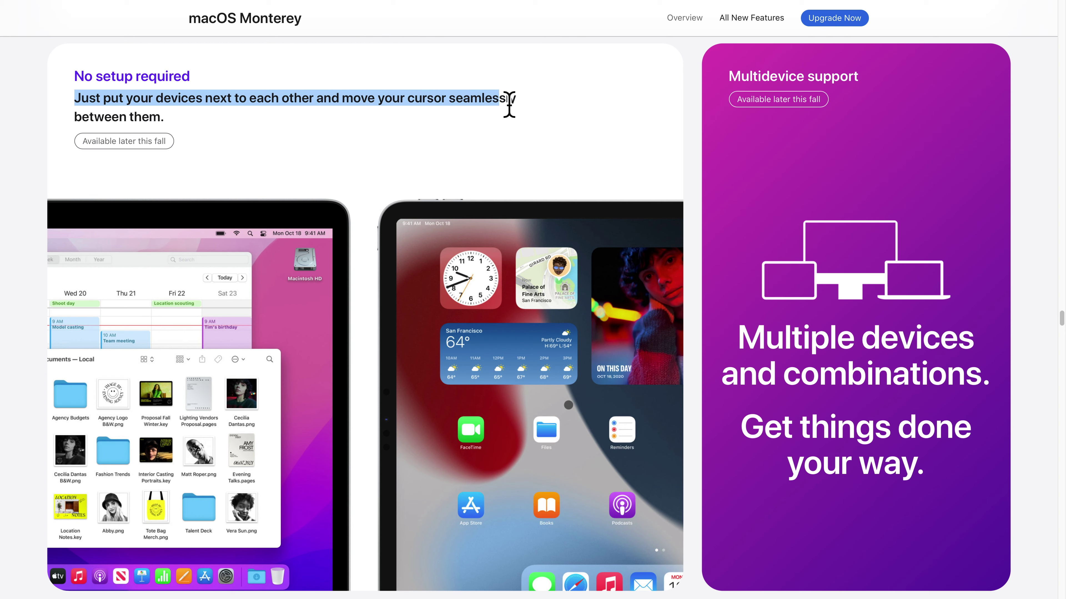
left_click(565, 122)
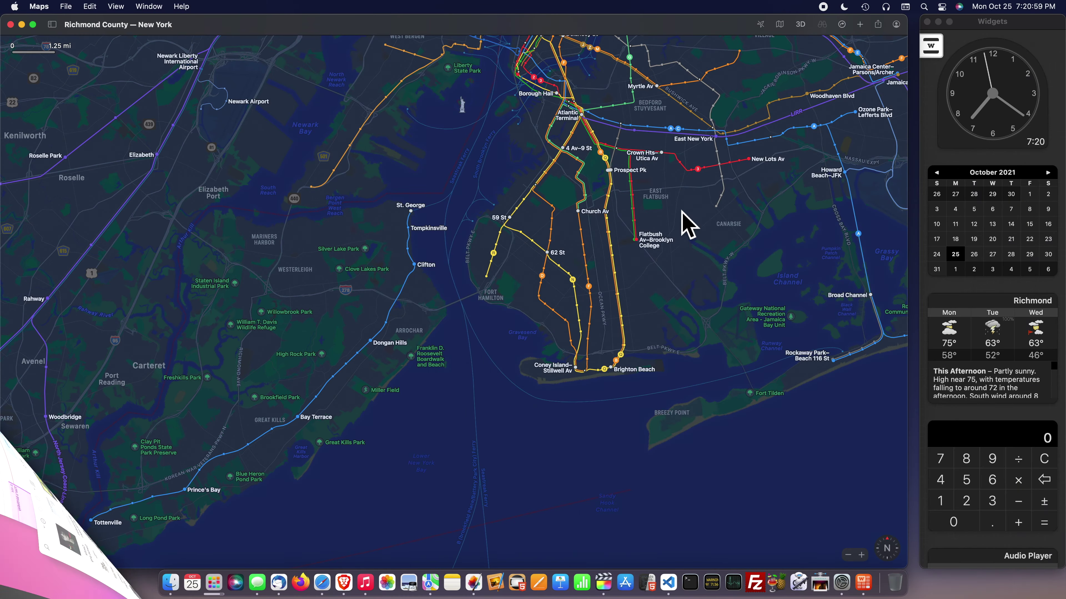
Step: Pan the New York transit map and zoom in over Manhattan
left_click_drag(683, 227, 528, 543)
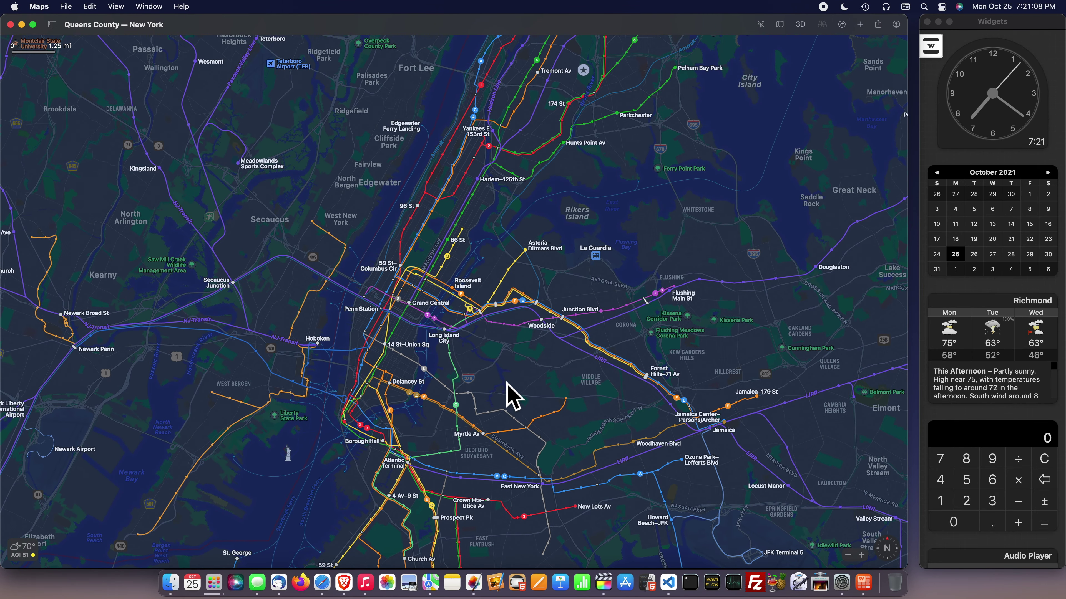
scroll(420, 353, "up", 5)
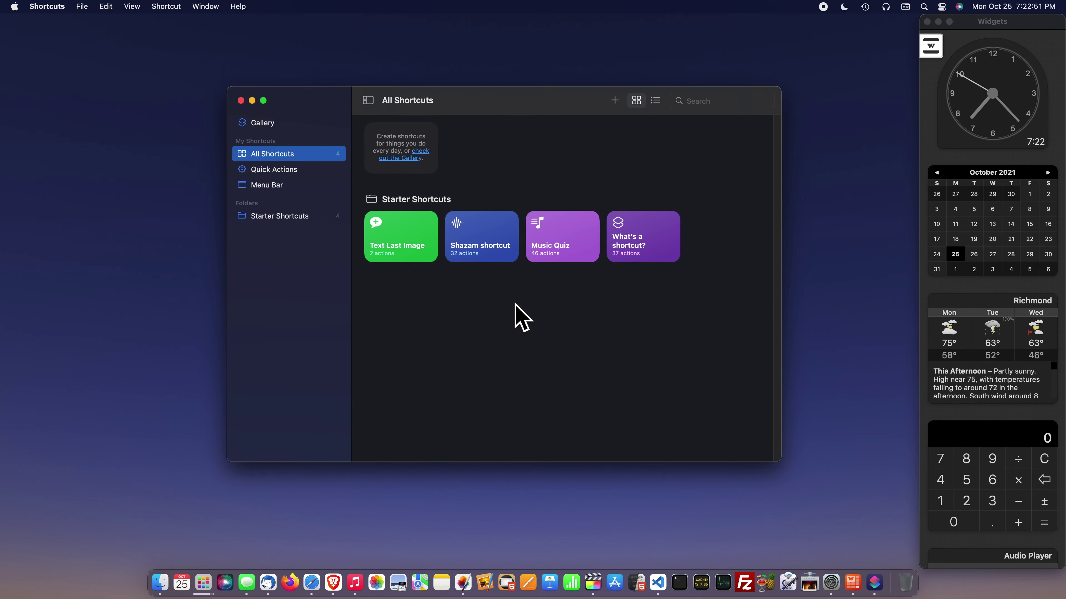
Step: Open What's a shortcut? for editing, cancel its demo dialog, and view the macOS update details
left_click(668, 253)
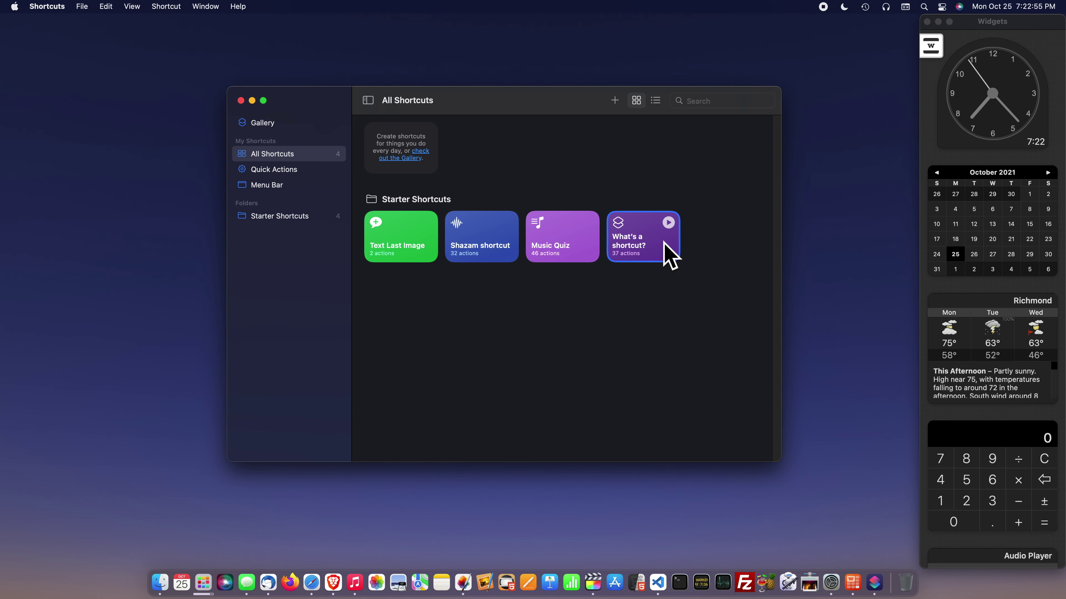
double_click(664, 243)
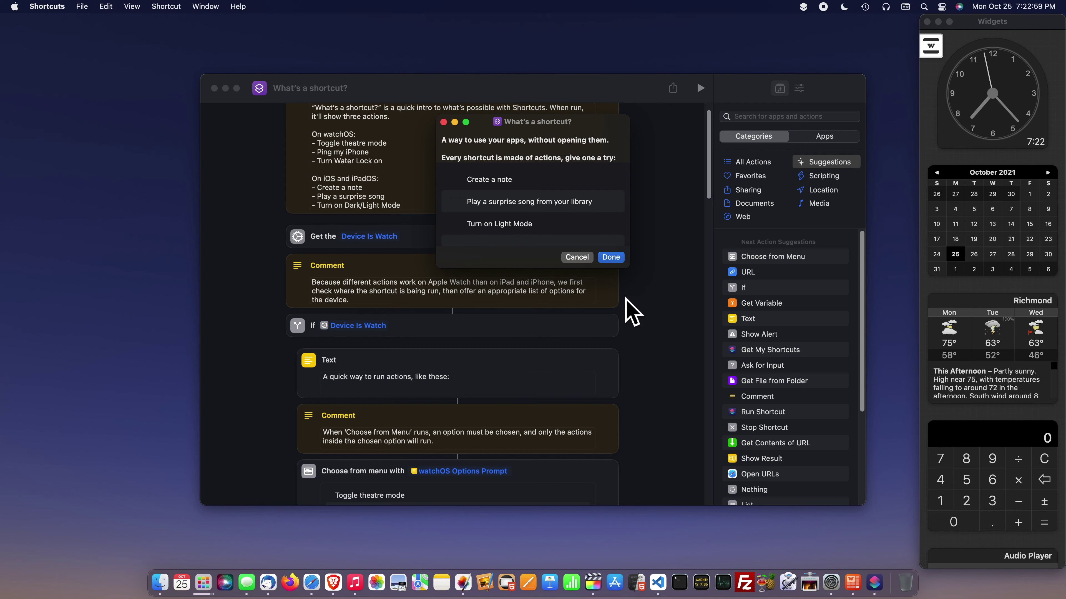
scroll(625, 310, "up", 2)
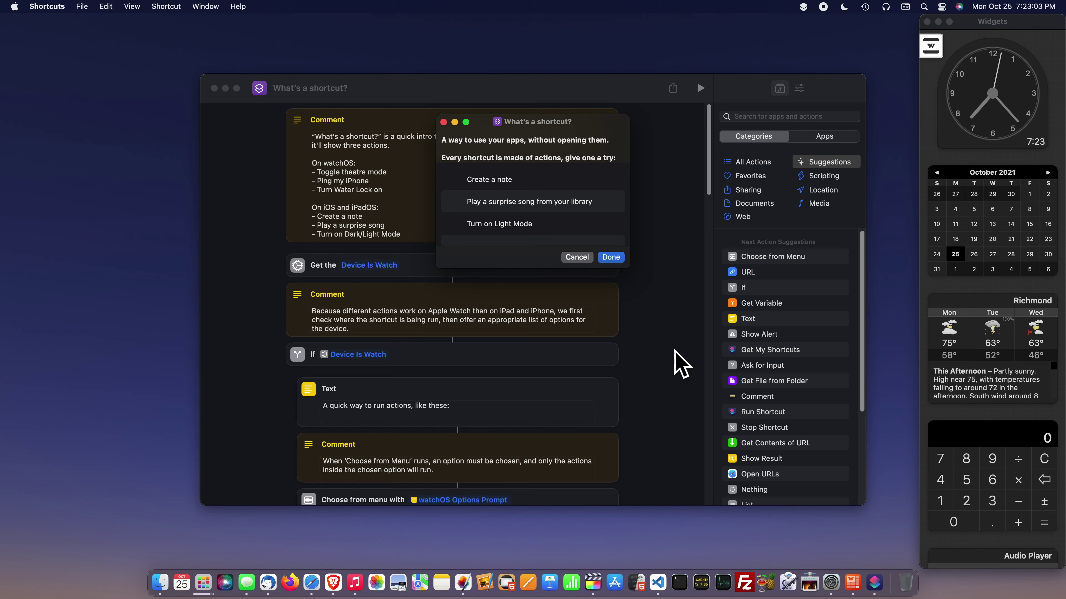
left_click(591, 258)
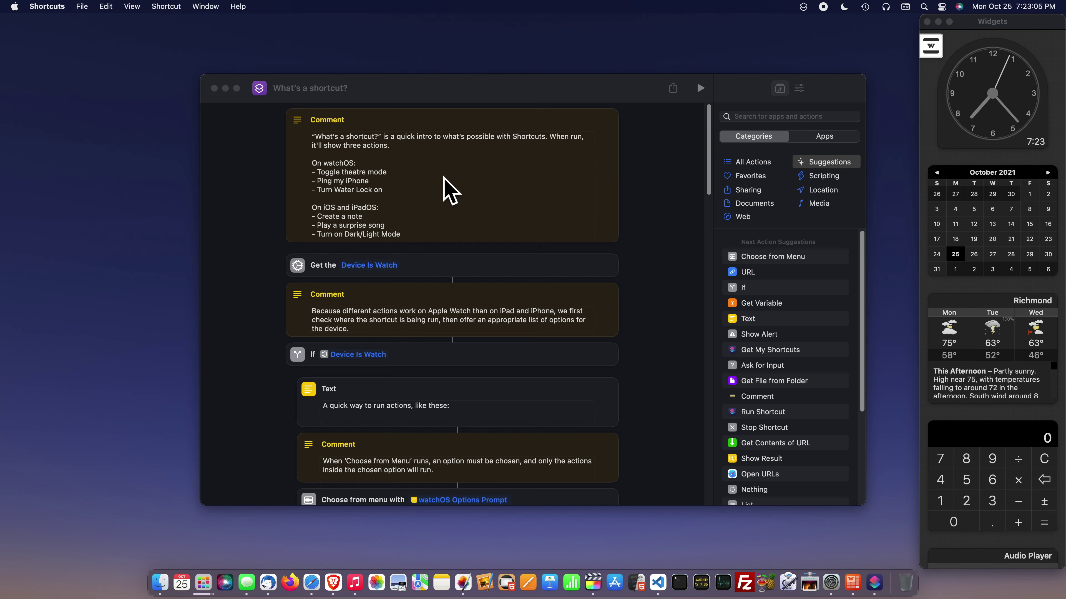
scroll(648, 302, "down", 2)
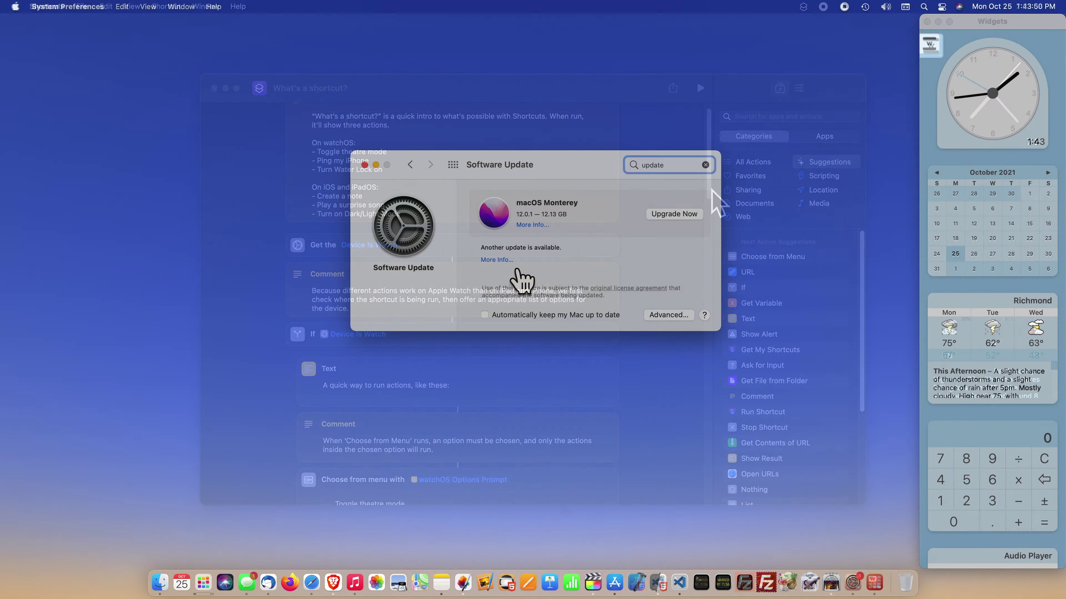
left_click(519, 281)
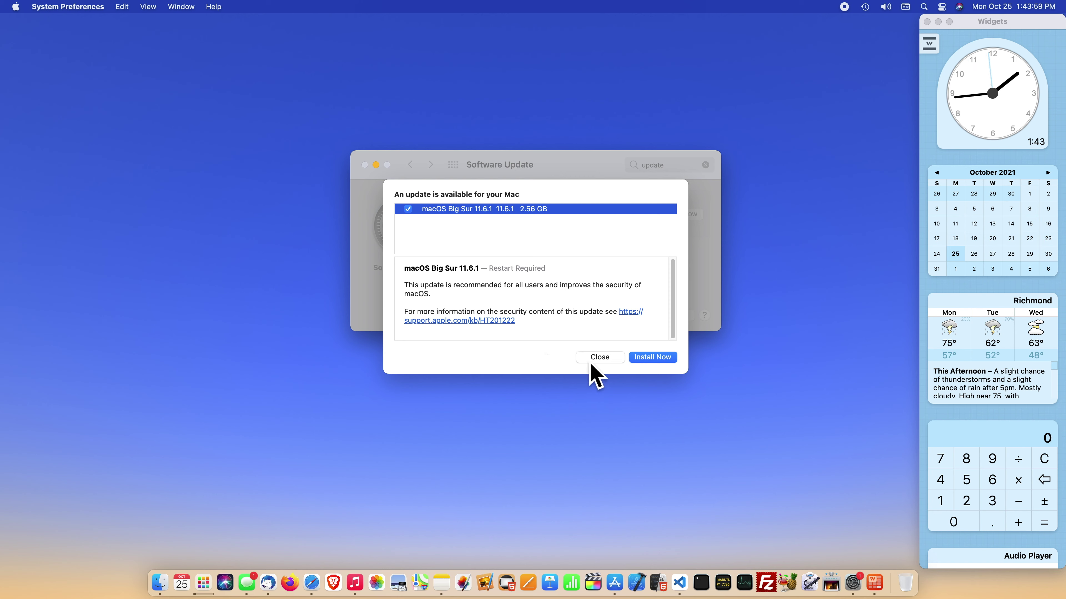
Step: Close the macOS Big Sur 11.6.1 update sheet instead of choosing Install Now
left_click(599, 356)
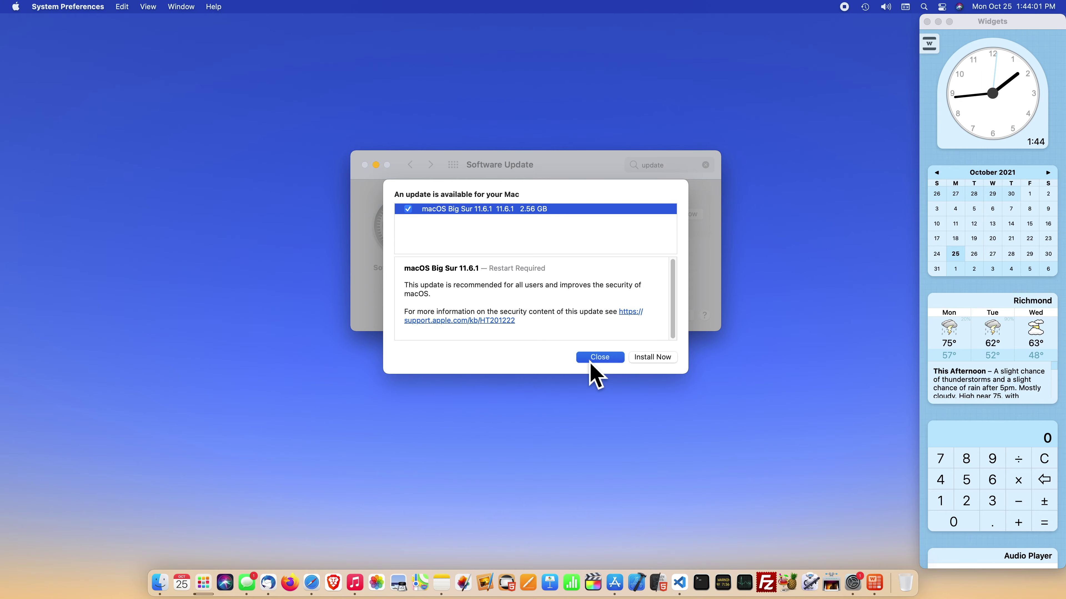